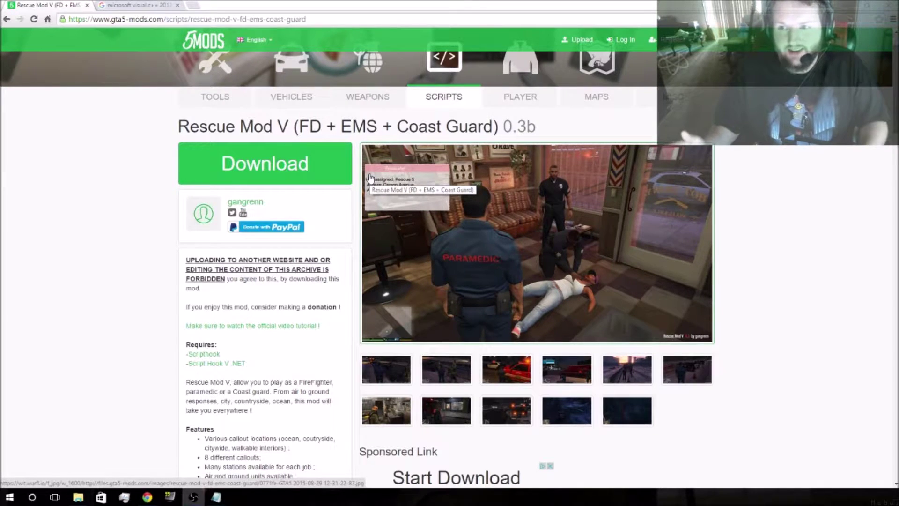
# Review the requirements and features listed in the Rescue Mod V description on the mod page.
pyautogui.scroll(-1, 223, 276)
pyautogui.scroll(-1, 223, 275)
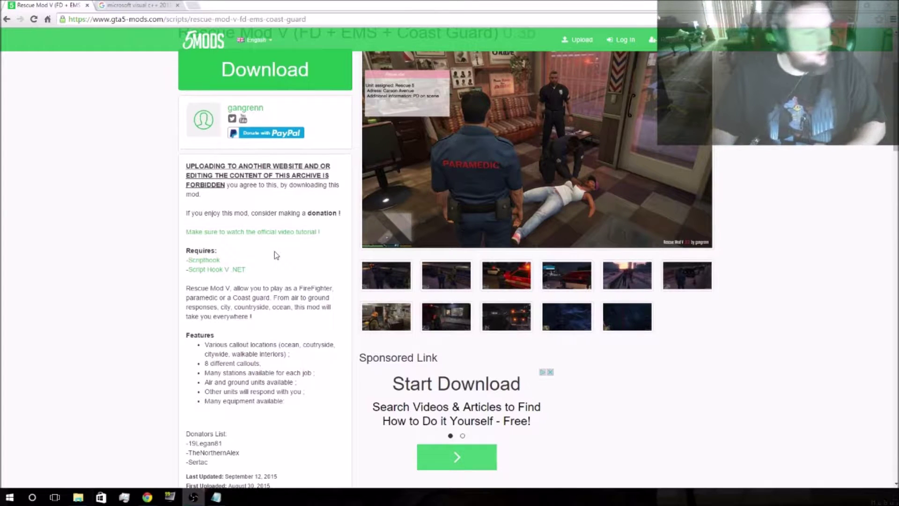
pyautogui.scroll(-1, 262, 273)
pyautogui.scroll(-2, 237, 379)
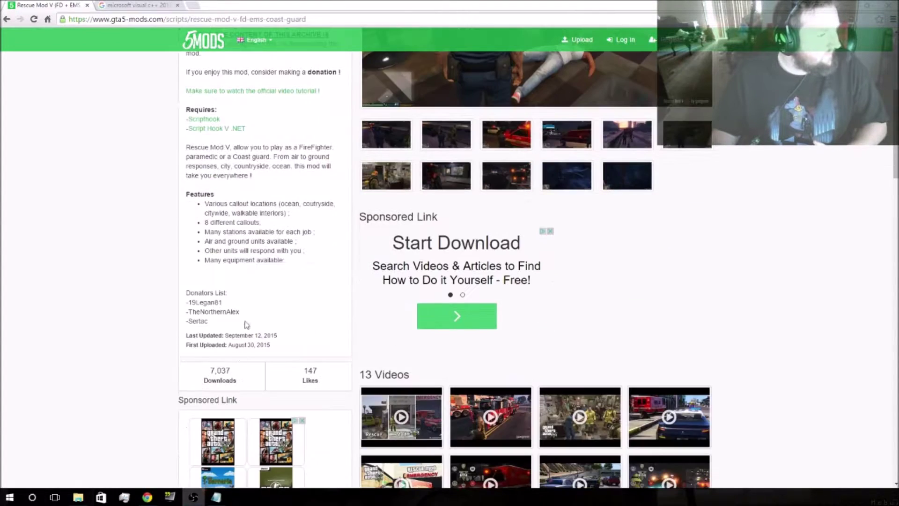
pyautogui.scroll(1, 170, 219)
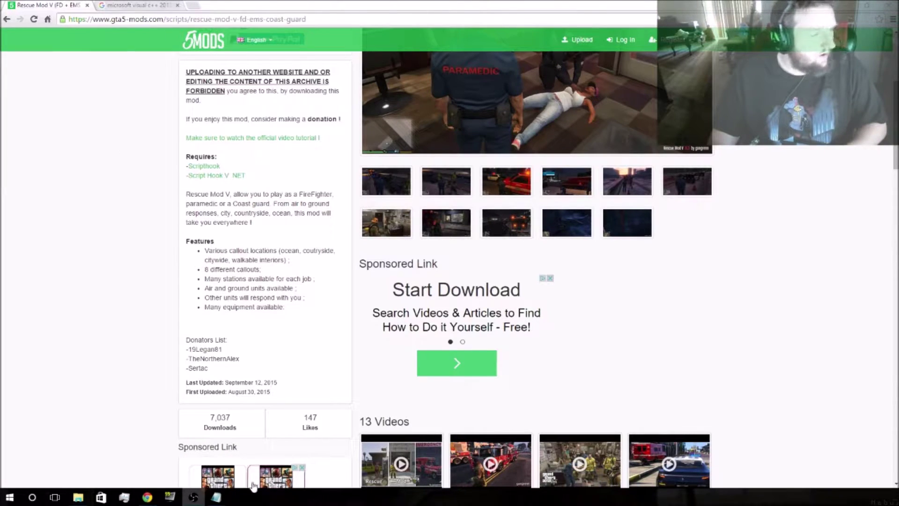
# Switch to File Explorer, go to the Rescue mod folder inside mods and select its scripts folder.
pyautogui.moveTo(84, 497)
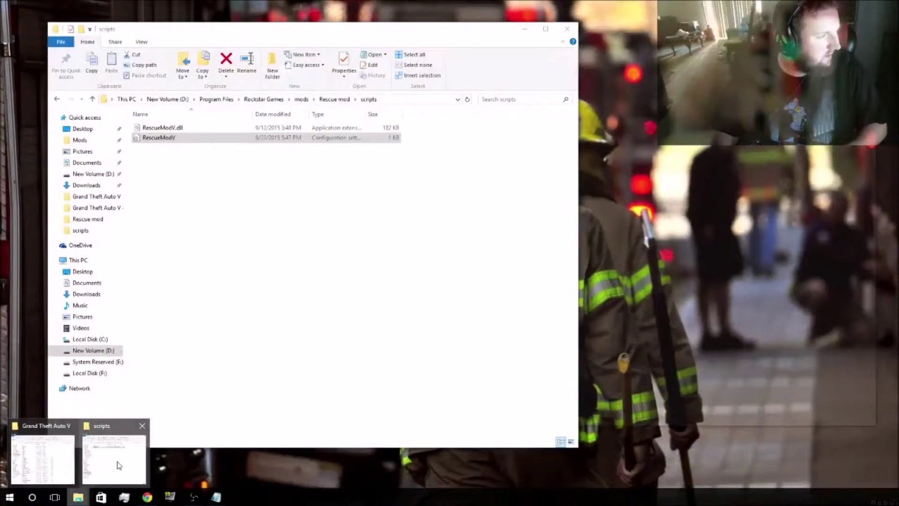
pyautogui.click(118, 465)
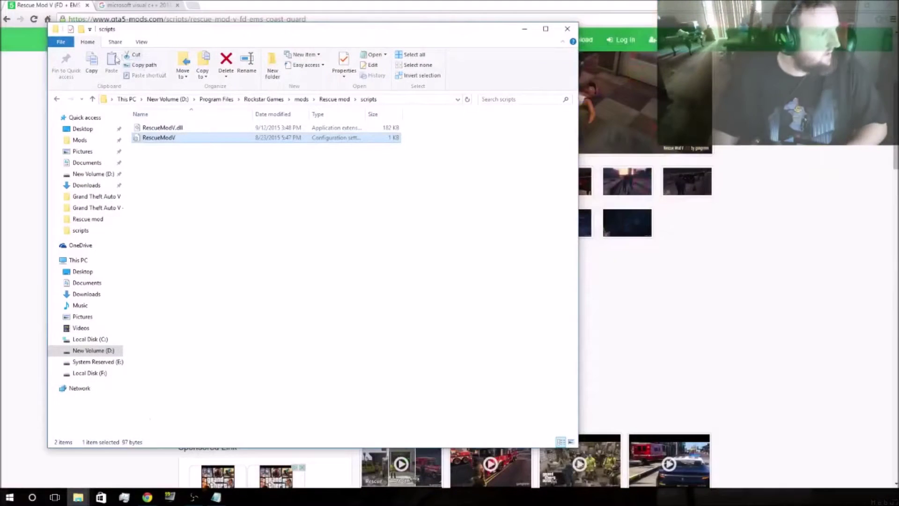
pyautogui.click(56, 99)
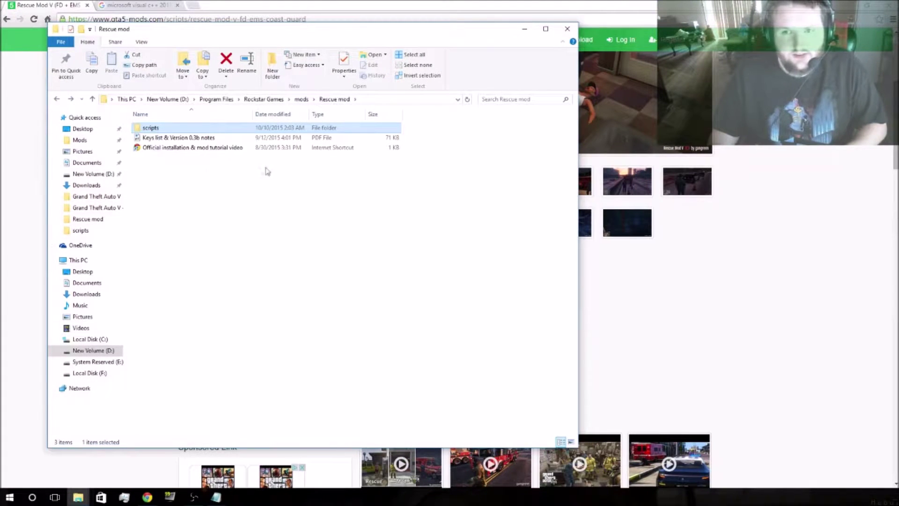
pyautogui.click(57, 99)
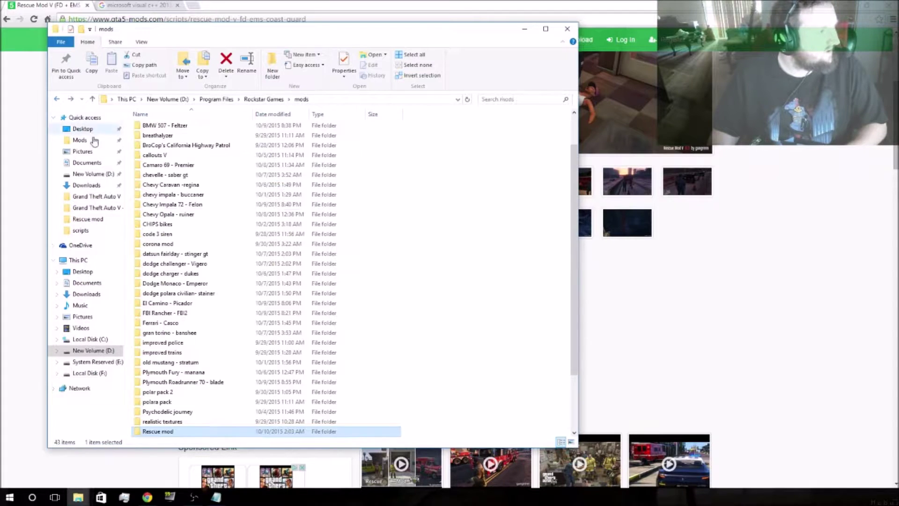
pyautogui.doubleClick(181, 432)
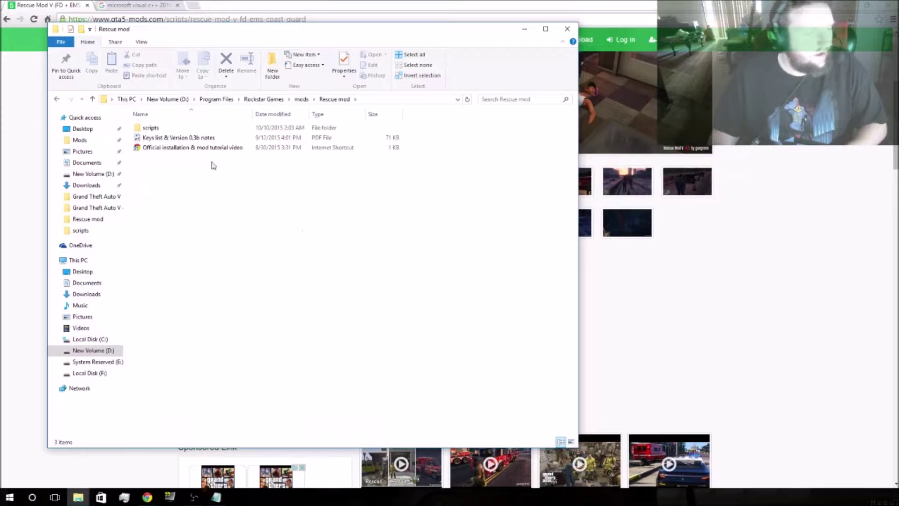
pyautogui.moveTo(202, 207)
pyautogui.mouseDown()
pyautogui.moveTo(164, 118)
pyautogui.moveTo(212, 201)
pyautogui.mouseUp()
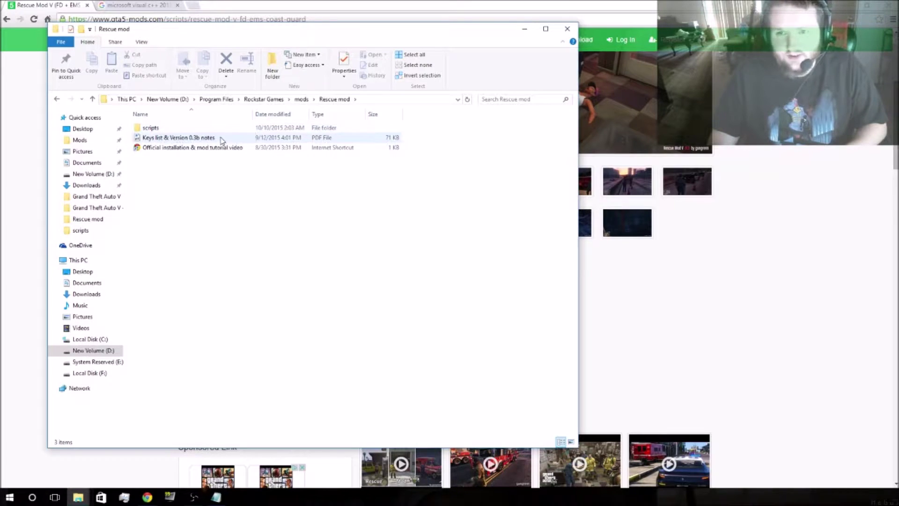
pyautogui.click(193, 151)
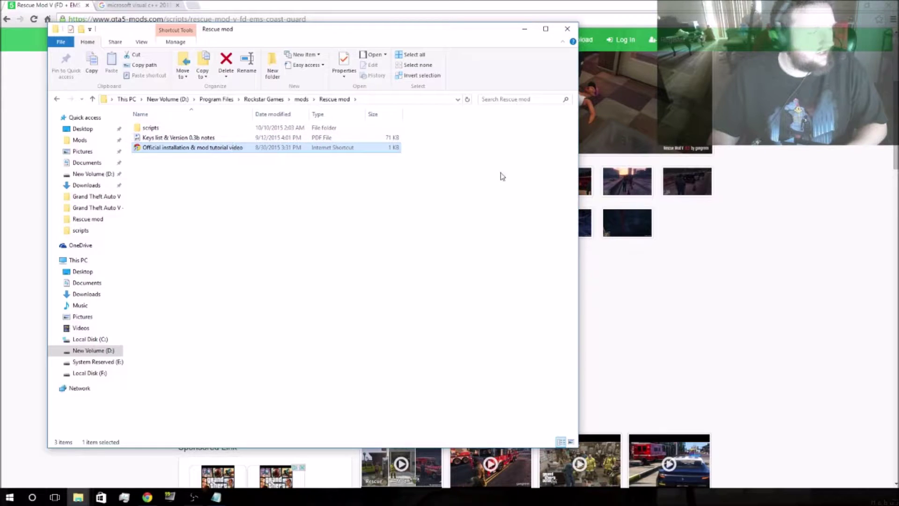
pyautogui.click(157, 129)
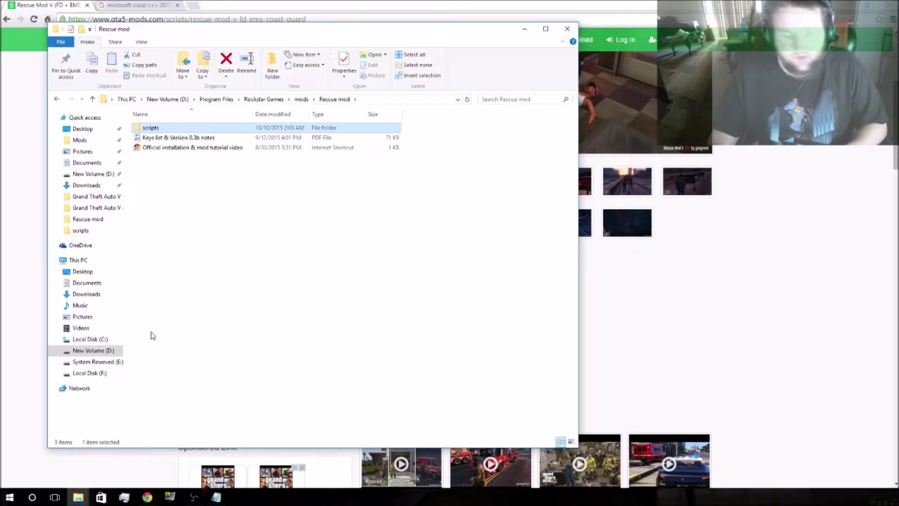
# Bring up the Grand Theft Auto V folder window and open its scripts folder to inspect the installed mod files.
pyautogui.moveTo(78, 497)
pyautogui.click(55, 452)
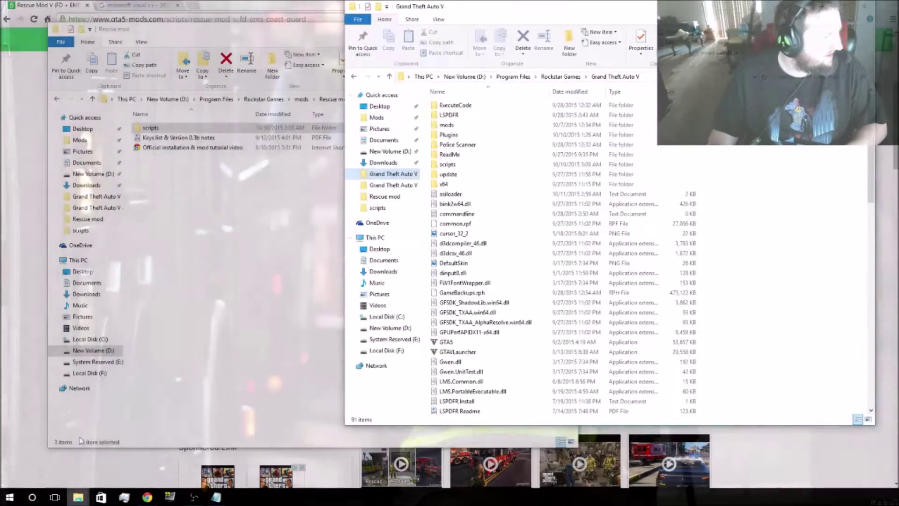
pyautogui.doubleClick(447, 164)
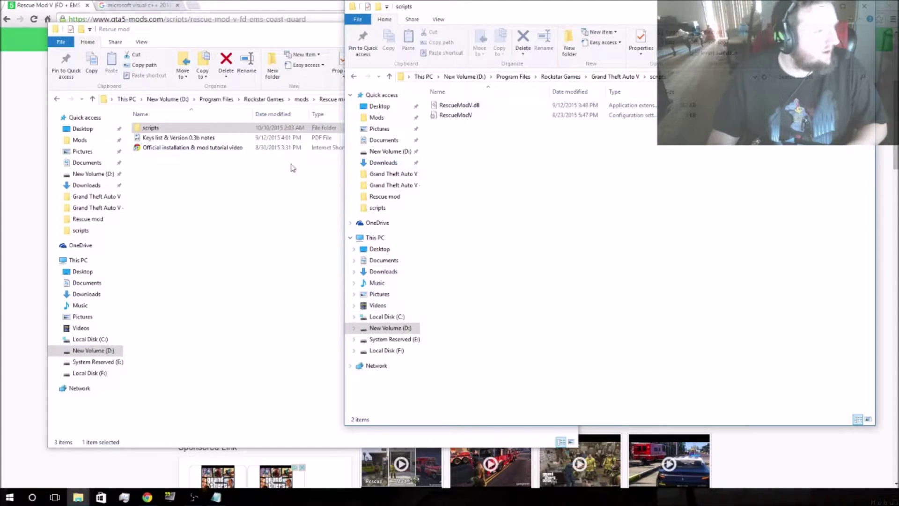
pyautogui.moveTo(485, 142); pyautogui.dragTo(484, 162)
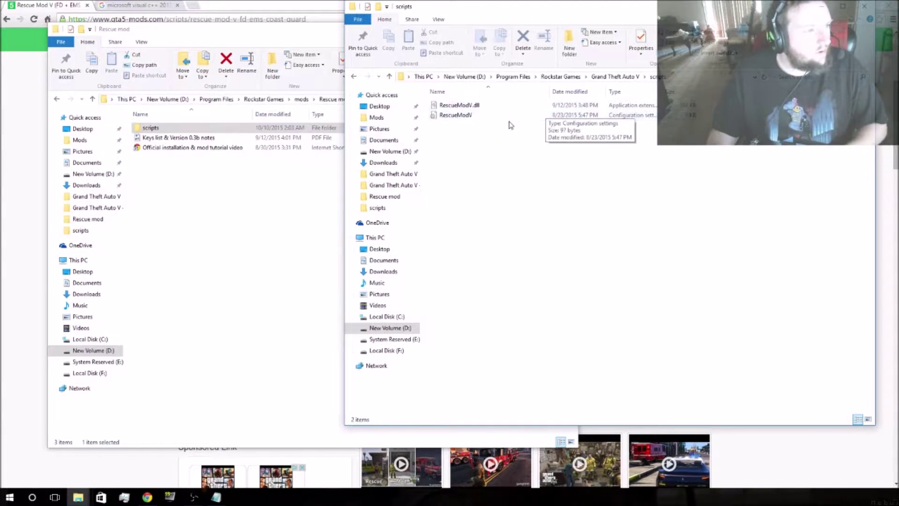
# Open the RescueModV configuration file in Notepad and review its MISC and Keys settings.
pyautogui.click(472, 119)
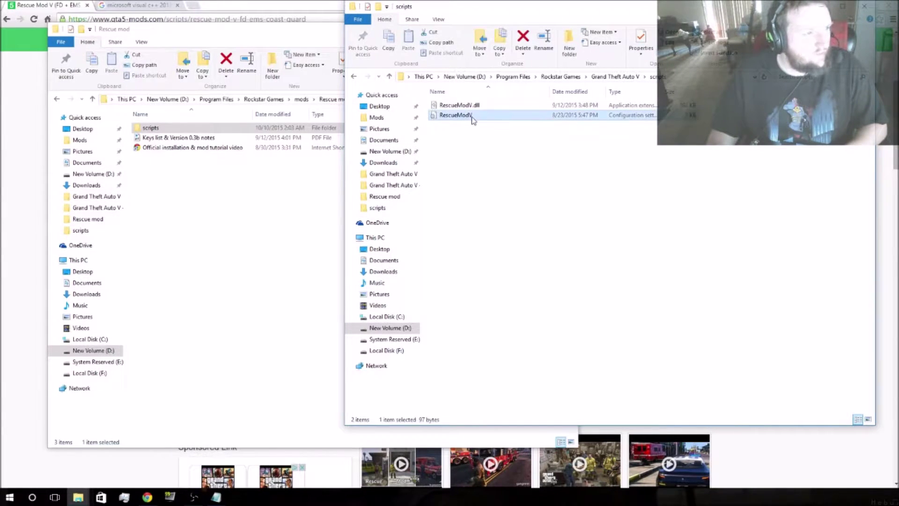
pyautogui.doubleClick(473, 117)
pyautogui.moveTo(749, 197); pyautogui.dragTo(259, 205)
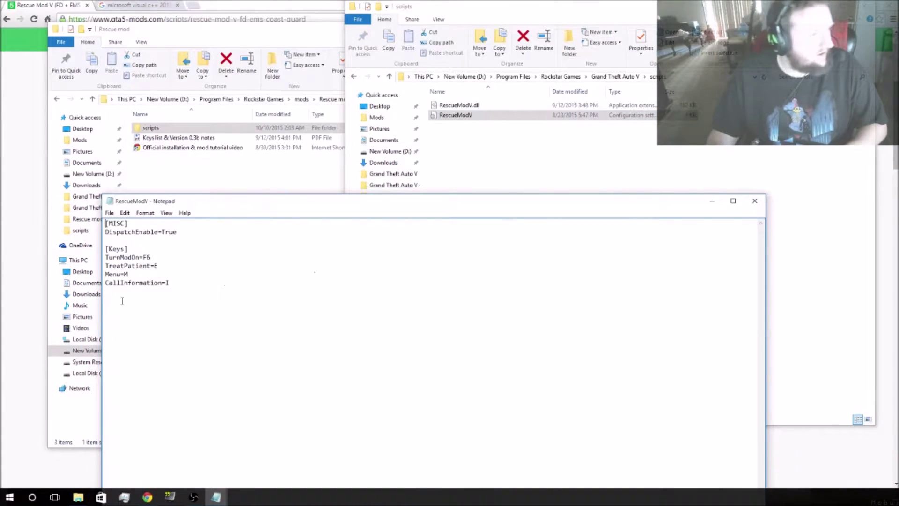
pyautogui.click(164, 241)
pyautogui.moveTo(165, 240); pyautogui.dragTo(172, 311)
pyautogui.click(234, 299)
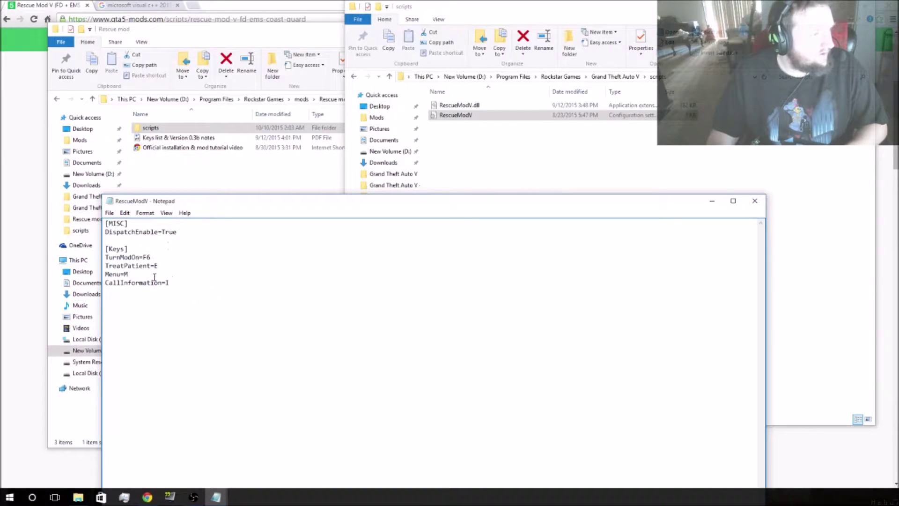
# Examine the Menu key assignment, close the configuration file and return to the main Grand Theft Auto V folder.
pyautogui.moveTo(105, 282); pyautogui.dragTo(126, 274)
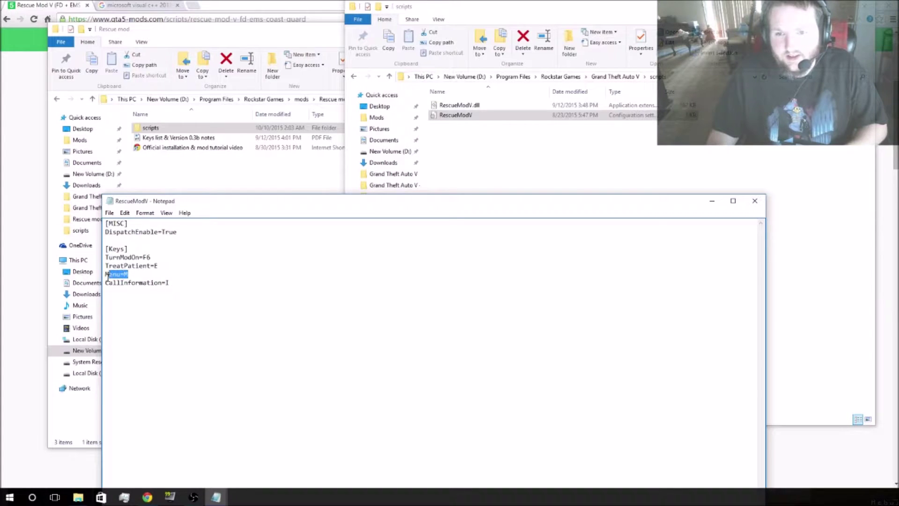
pyautogui.click(127, 275)
pyautogui.moveTo(124, 275); pyautogui.dragTo(129, 274)
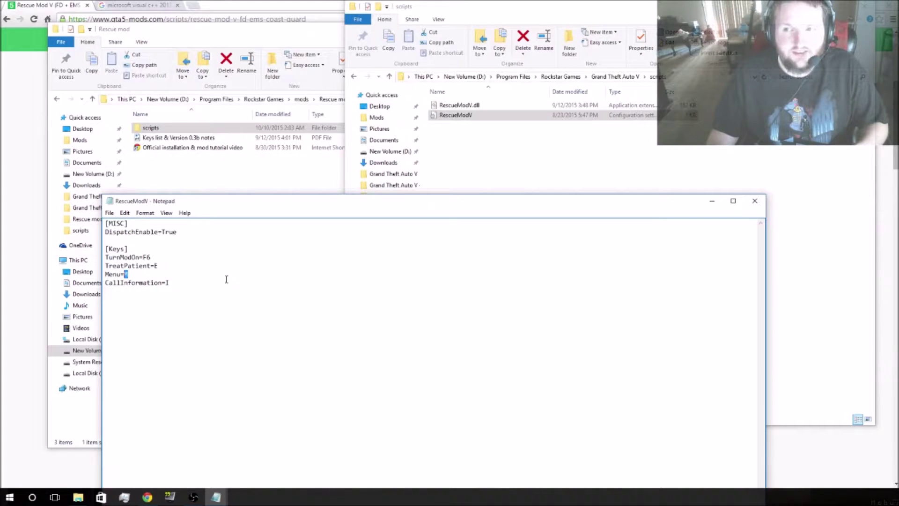
pyautogui.click(755, 202)
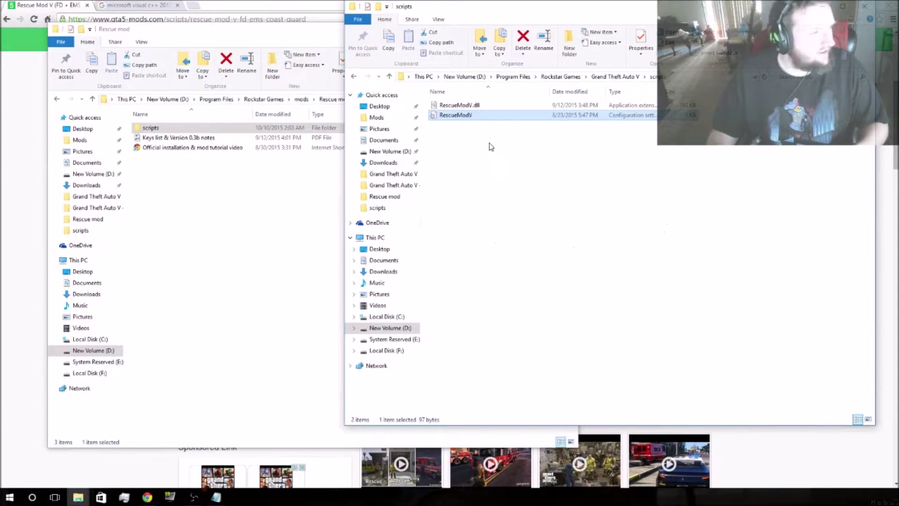
pyautogui.moveTo(490, 147)
pyautogui.mouseDown()
pyautogui.moveTo(433, 97)
pyautogui.moveTo(482, 136)
pyautogui.mouseUp()
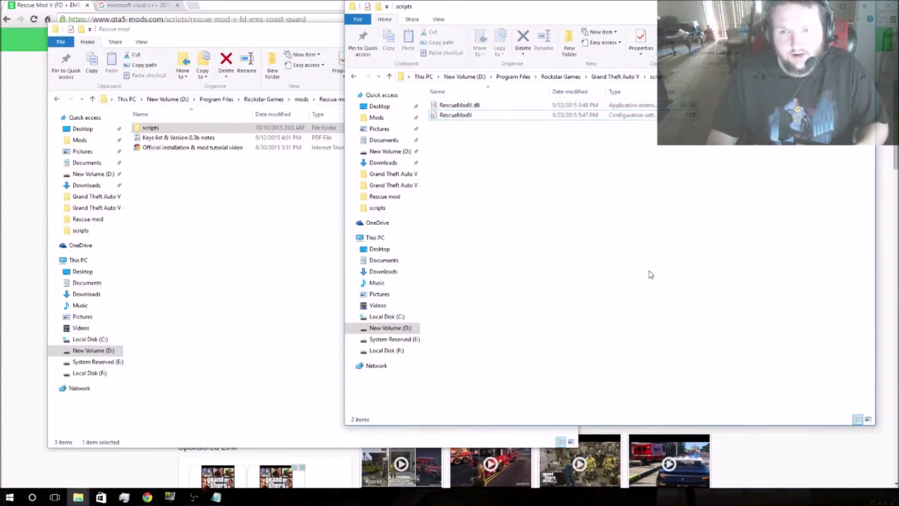
pyautogui.click(595, 79)
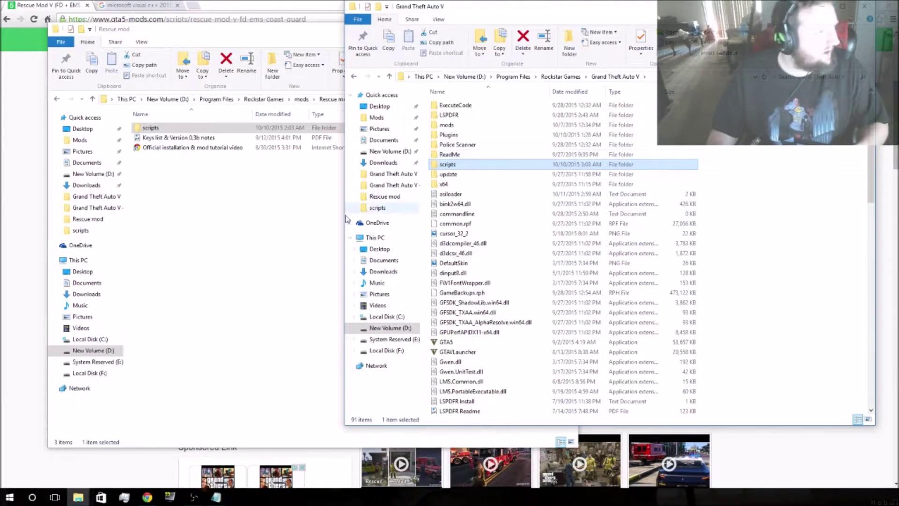
# Switch to Chrome and open Microsoft's Visual C++ Redistributable Packages page from the "microsoft visual c++ 2013" search results.
pyautogui.click(290, 4)
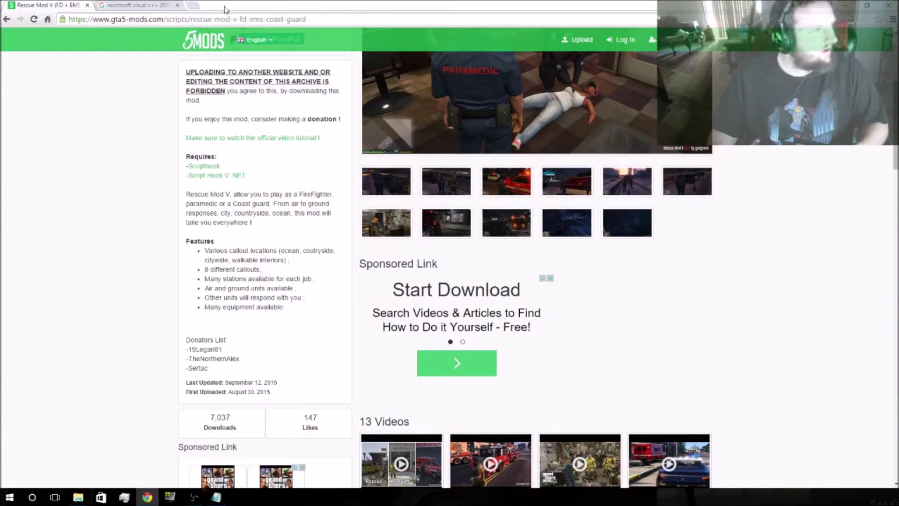
pyautogui.click(132, 5)
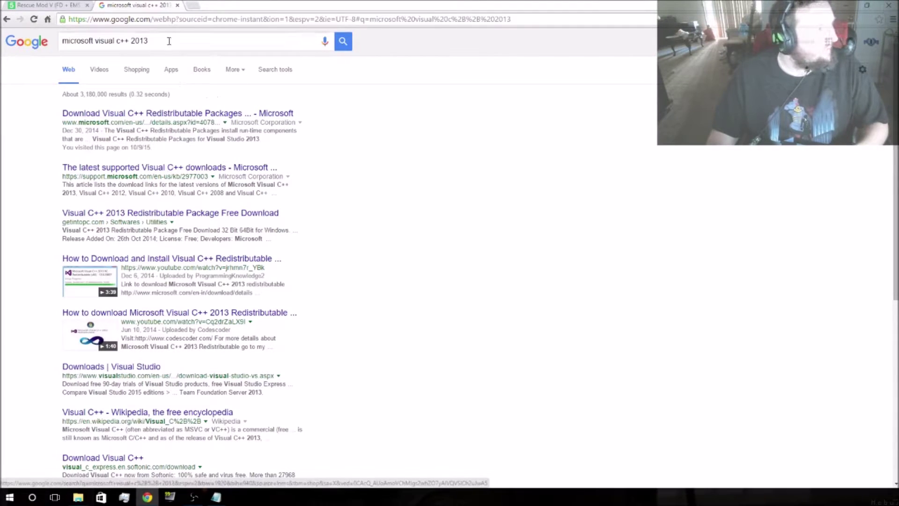
pyautogui.doubleClick(138, 41)
pyautogui.moveTo(123, 42); pyautogui.dragTo(48, 45)
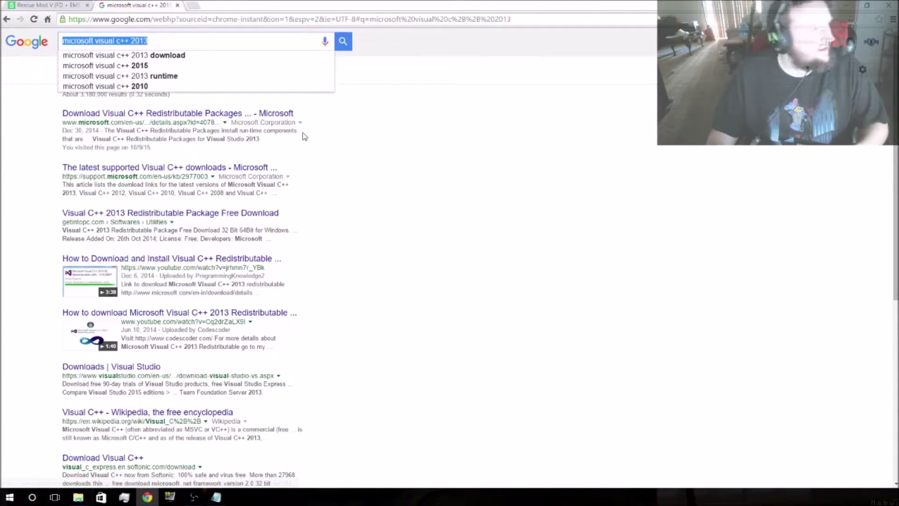
pyautogui.press('Right')
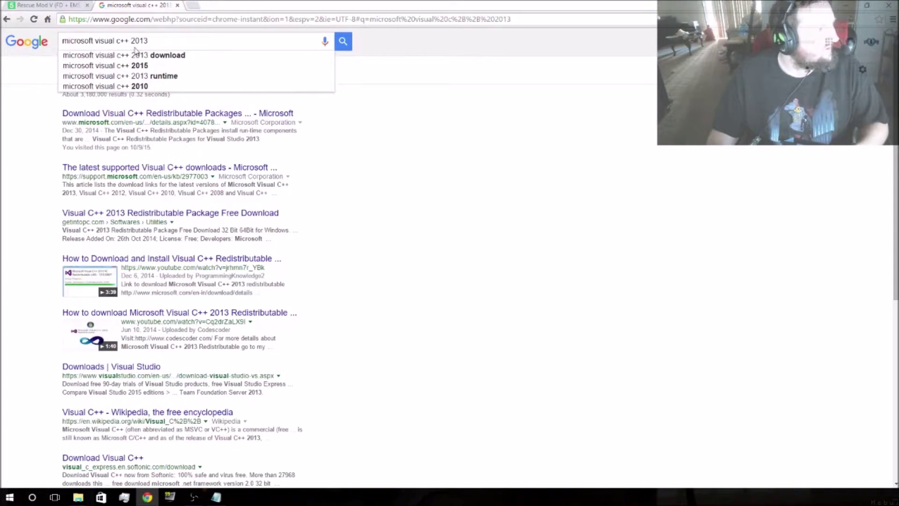
pyautogui.click(204, 117)
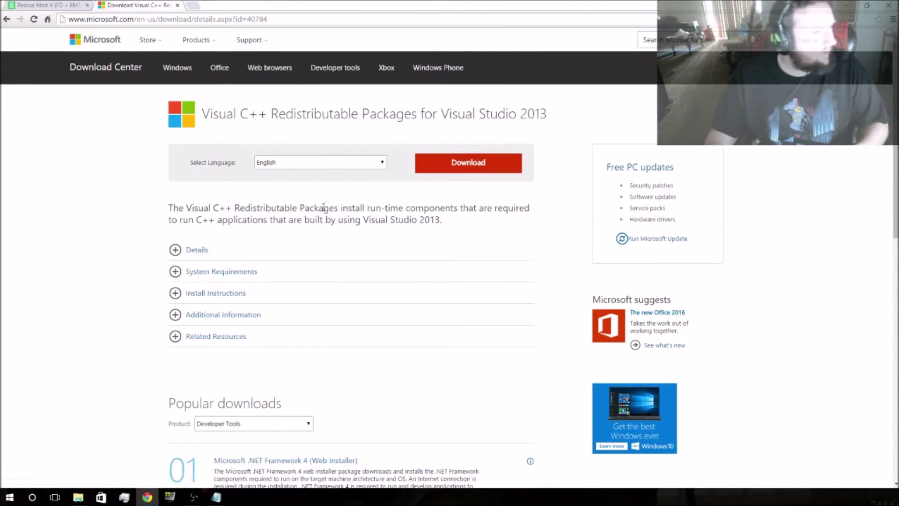
# View the file choices offered for the Visual C++ Redistributable download and dismiss the selection without choosing any.
pyautogui.scroll(-2, 403, 234)
pyautogui.scroll(2, 412, 178)
pyautogui.click(453, 174)
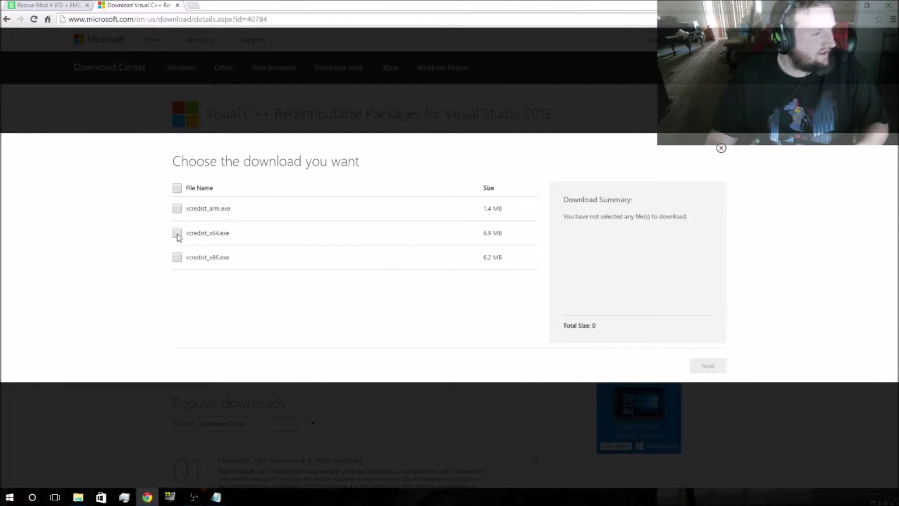
pyautogui.click(721, 148)
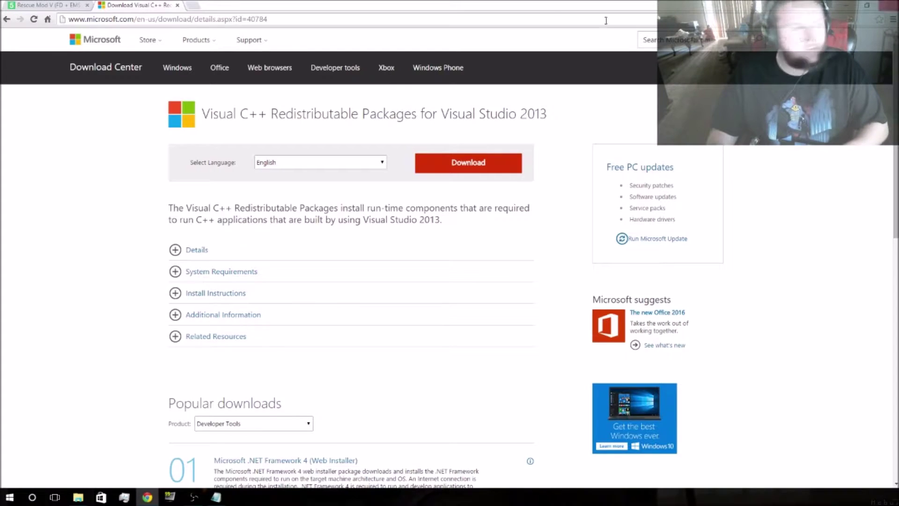
# Search Google in a new tab for "scripthook v github" and refine the query to "script hook v github".
pyautogui.click(190, 5)
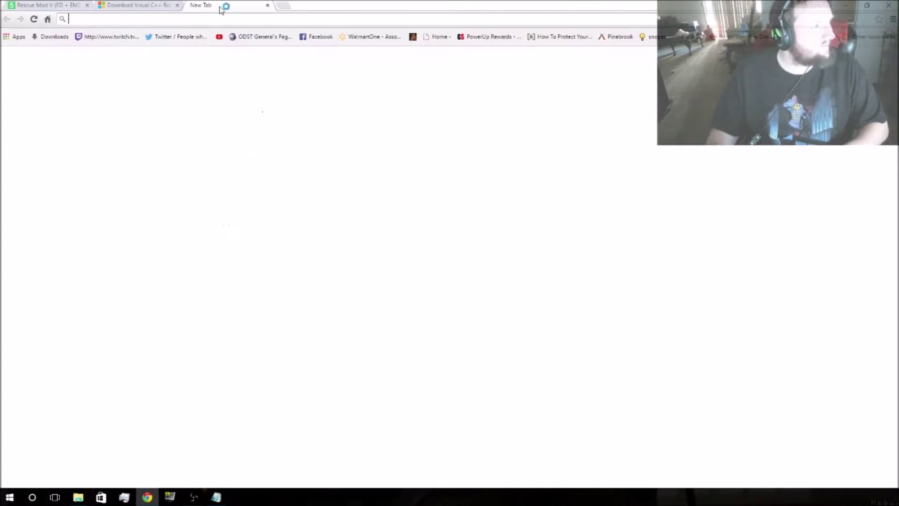
pyautogui.write('sc')
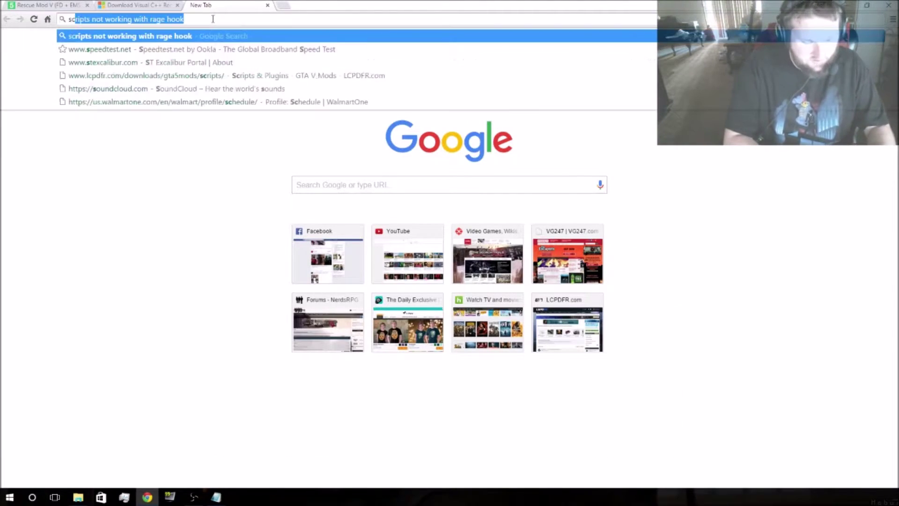
pyautogui.write('ripthook ')
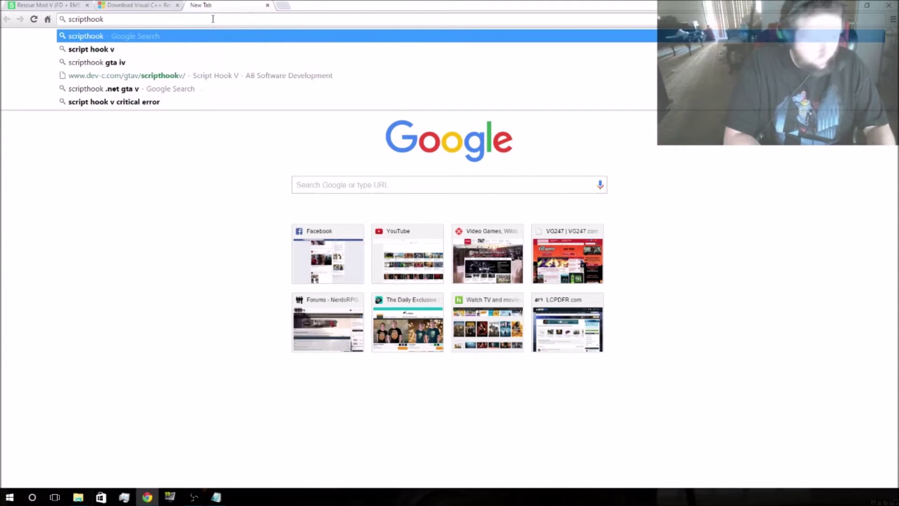
pyautogui.write('v github')
pyautogui.press('Return')
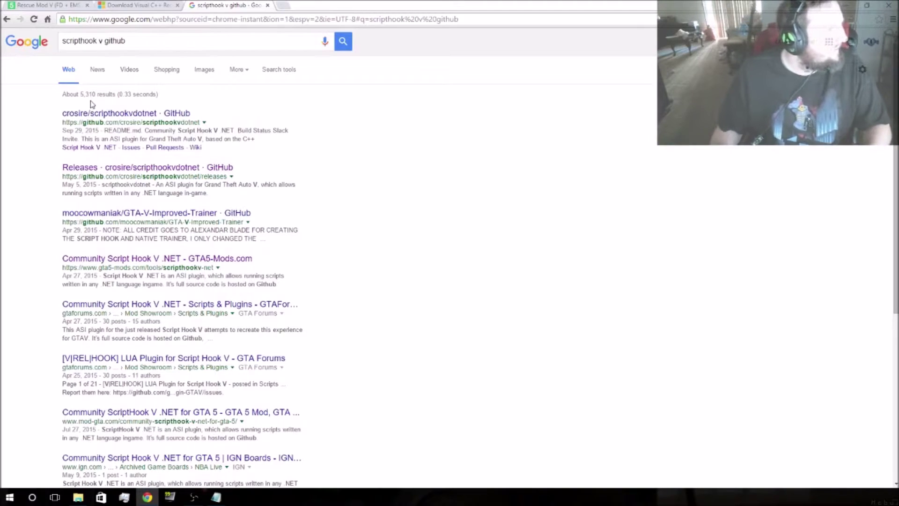
pyautogui.click(81, 41)
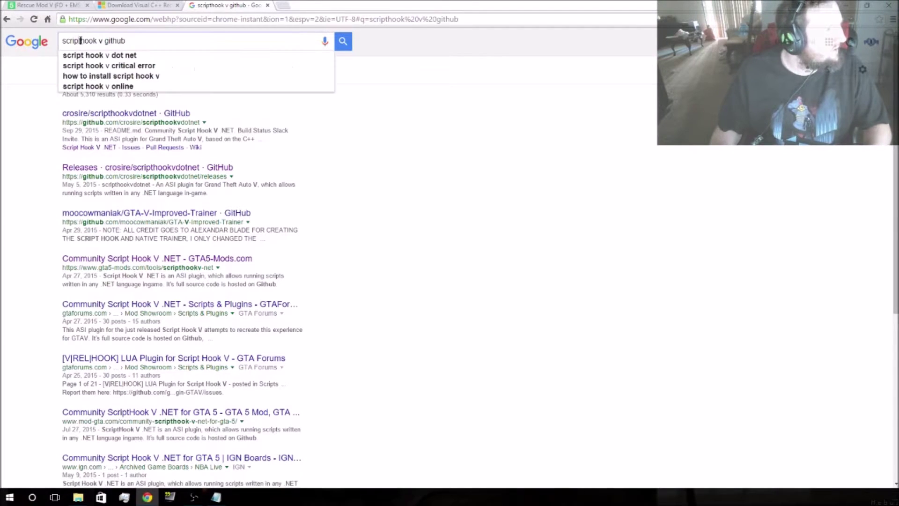
pyautogui.press('Return')
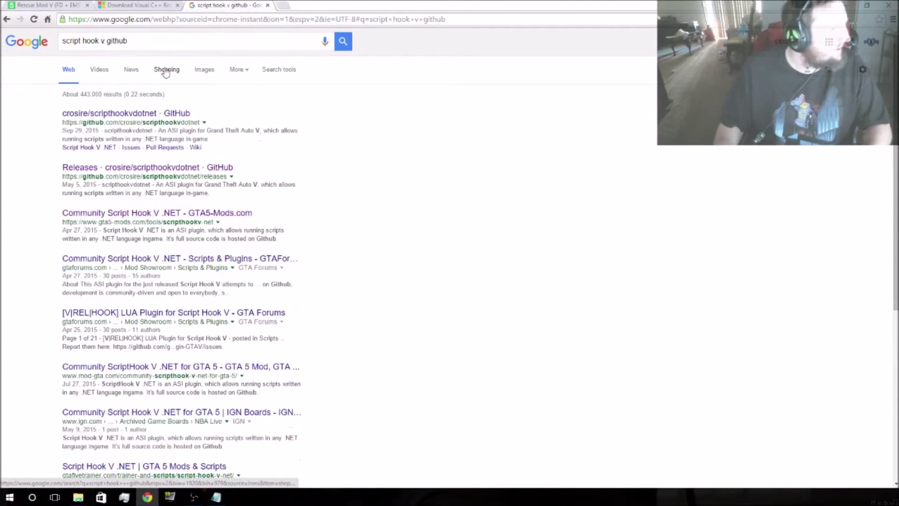
# Look over the crosire/scripthookvdotnet repository page on GitHub and return to the search results.
pyautogui.click(133, 115)
pyautogui.scroll(-3, 136, 332)
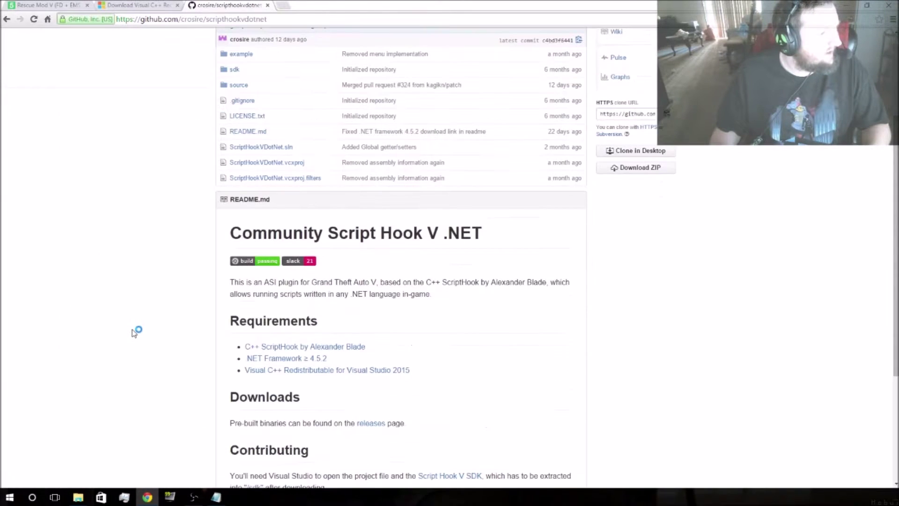
pyautogui.scroll(-4, 133, 331)
pyautogui.scroll(7, 114, 286)
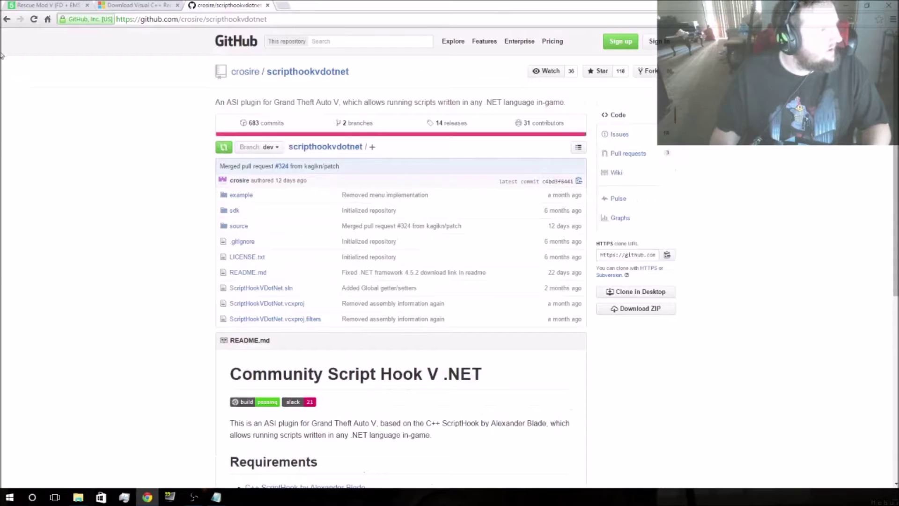
pyautogui.click(6, 19)
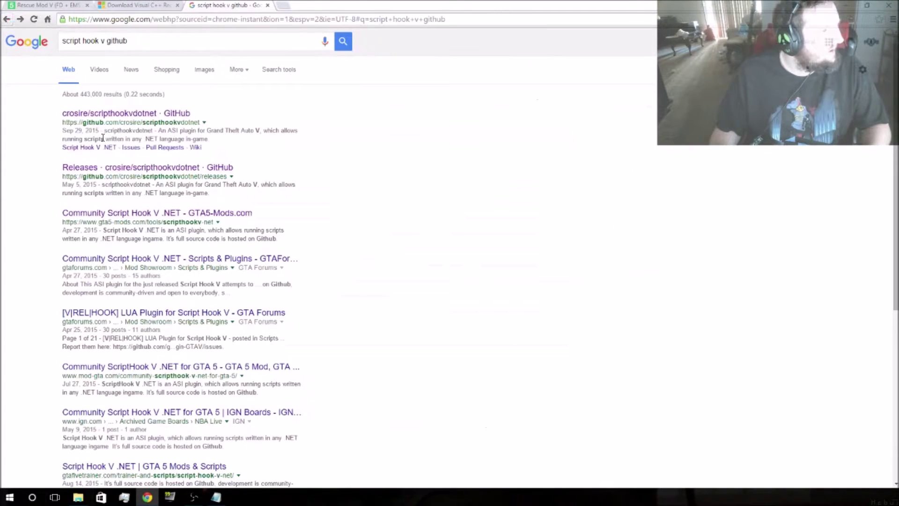
# Open the Releases page of crosire/scripthookvdotnet and examine the downloads offered for the ScriptHookVDotNet versions.
pyautogui.click(114, 172)
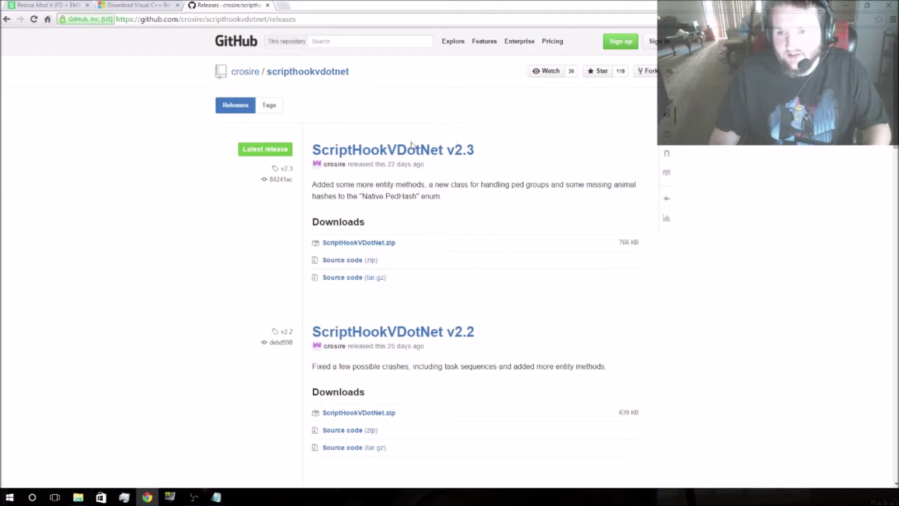
pyautogui.scroll(-15, 421, 237)
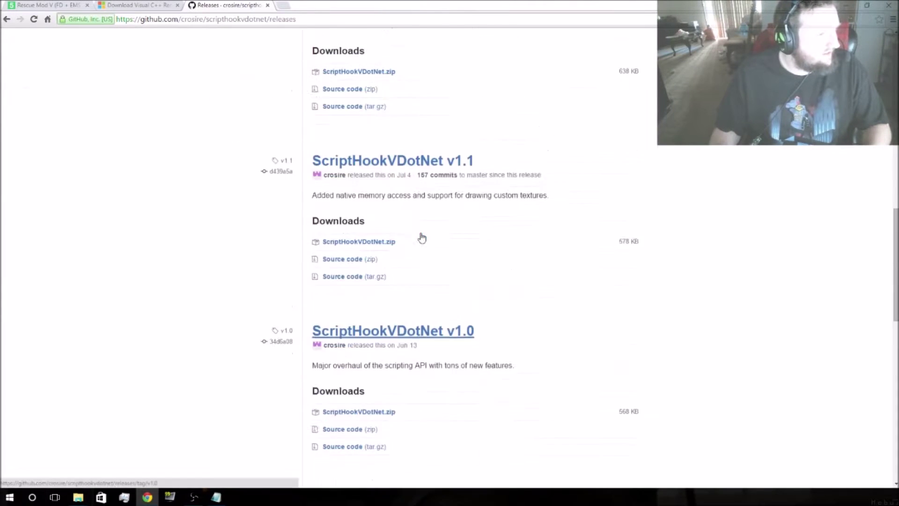
pyautogui.scroll(8, 423, 237)
pyautogui.scroll(6, 423, 237)
pyautogui.scroll(-8, 430, 233)
pyautogui.scroll(-4, 430, 276)
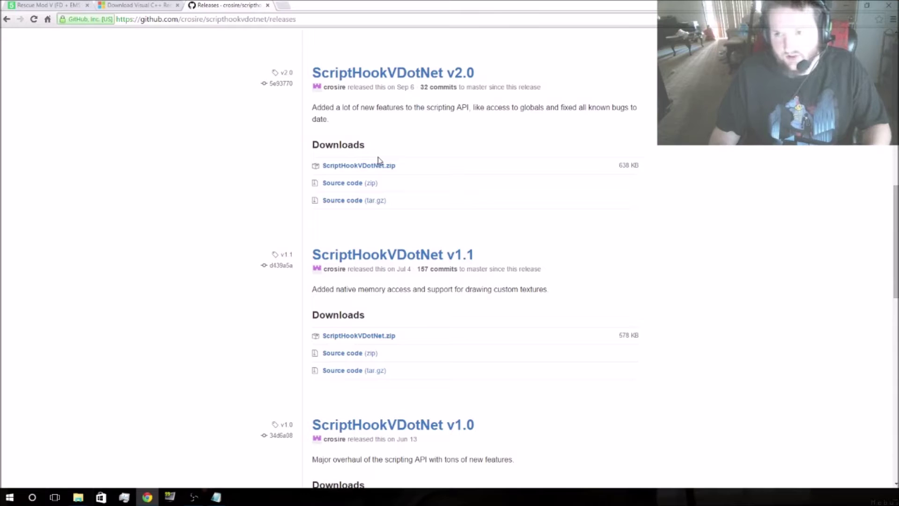
pyautogui.scroll(10, 377, 161)
pyautogui.scroll(3, 372, 202)
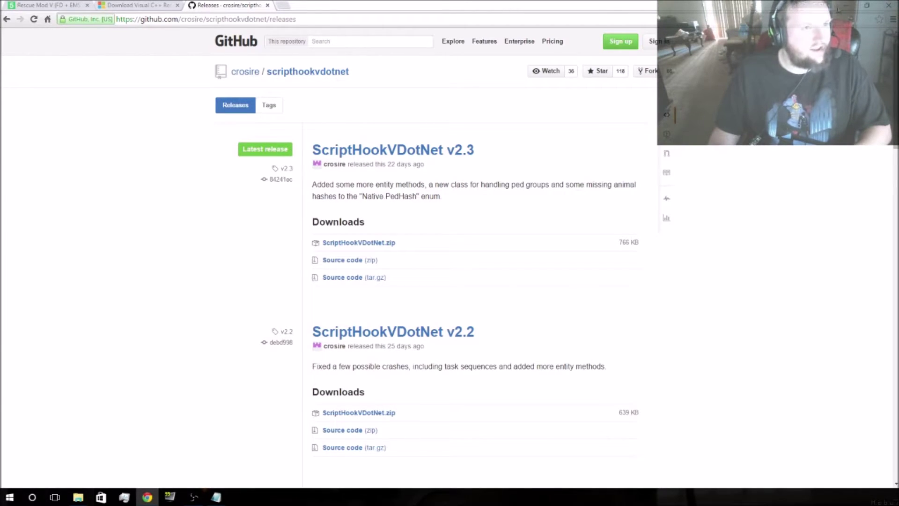
# Minimize the browser and close the Grand Theft Auto V and Rescue mod folder windows.
pyautogui.click(844, 5)
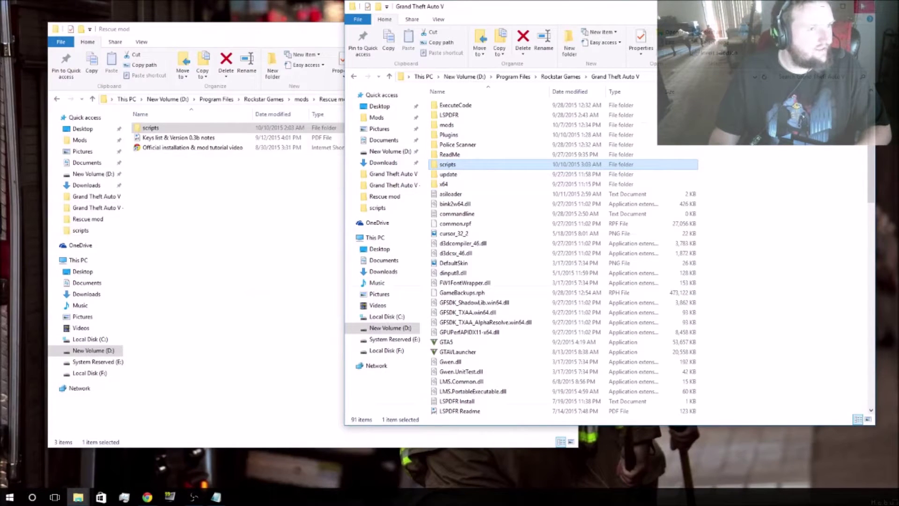
pyautogui.click(865, 6)
pyautogui.click(567, 26)
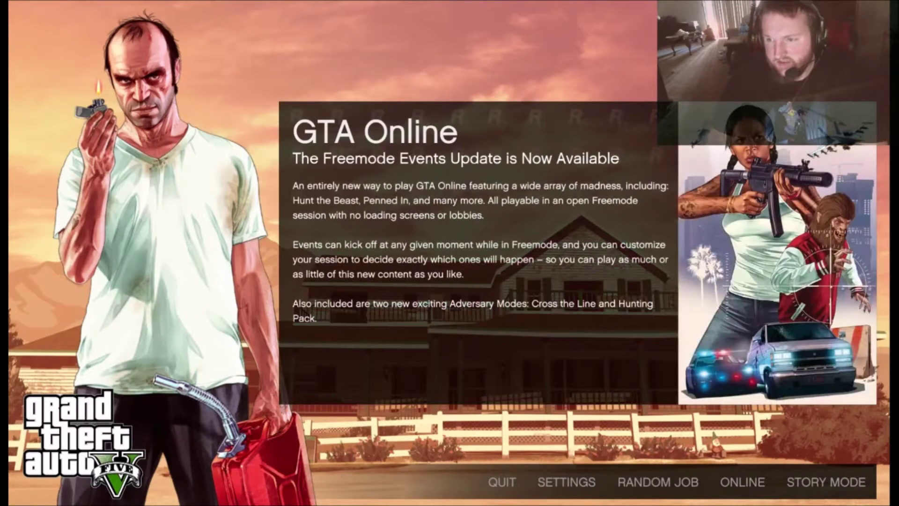
# Start Story Mode in Grand Theft Auto V, examine the General key bindings in the settings and return to the game.
pyautogui.press('Return')
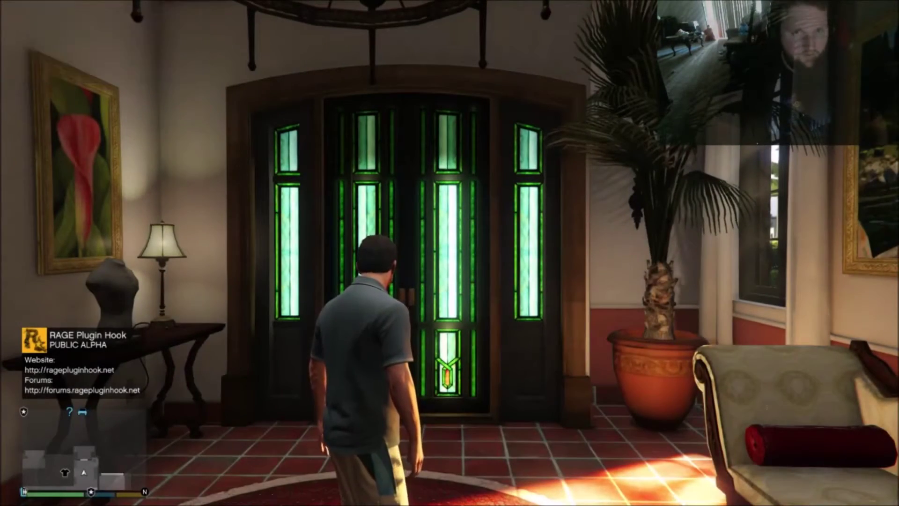
pyautogui.press('Escape')
pyautogui.click(498, 93)
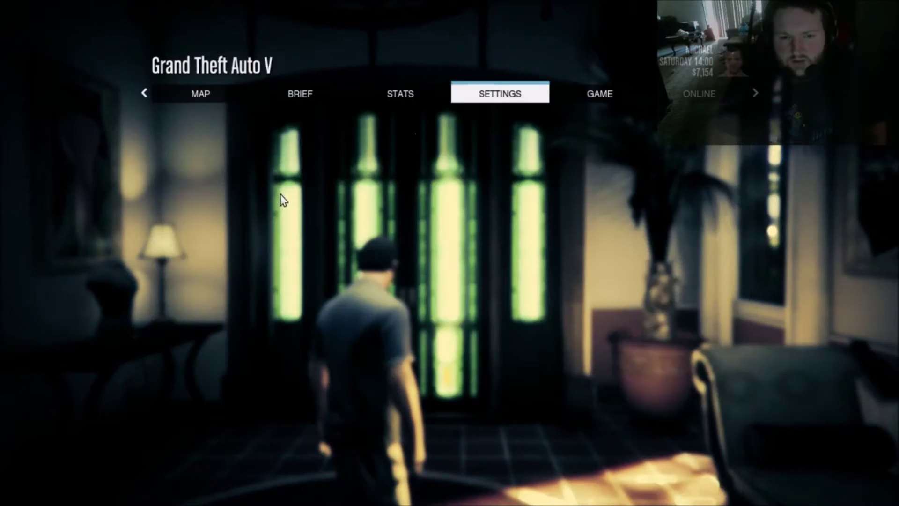
pyautogui.click(215, 161)
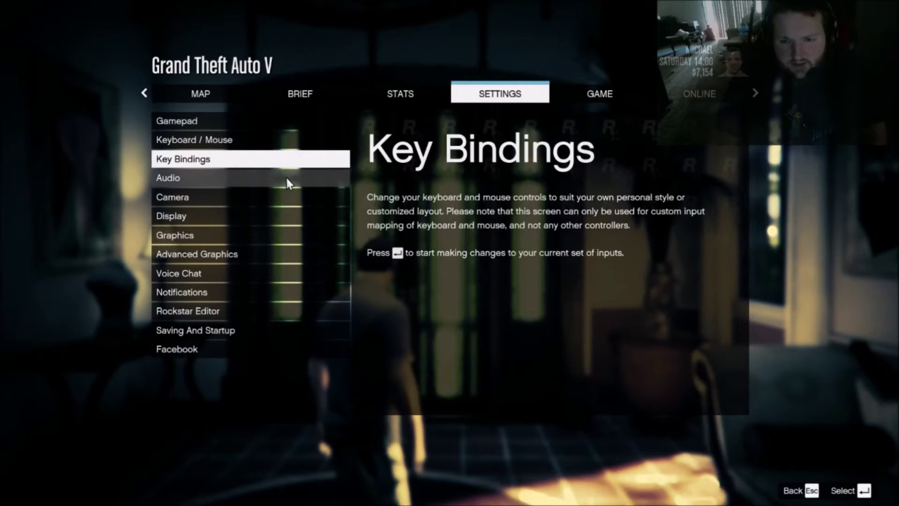
pyautogui.press('Return')
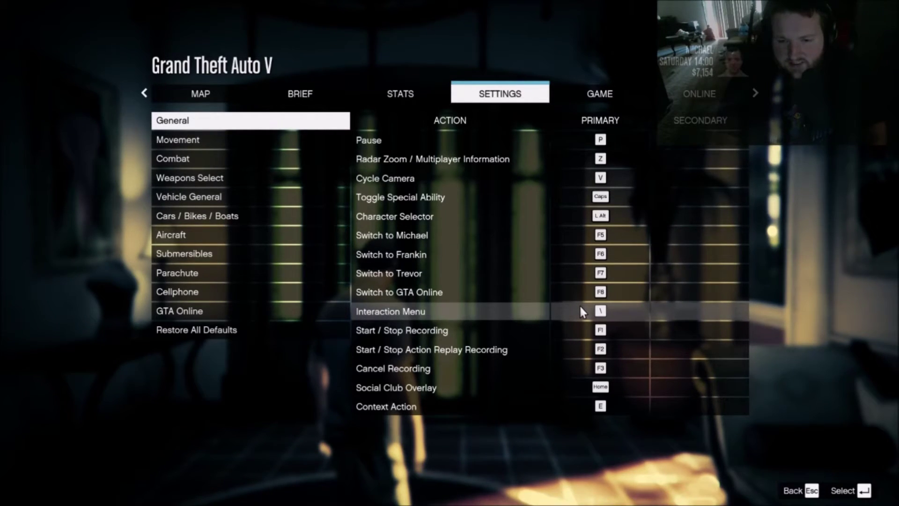
pyautogui.press('Escape')
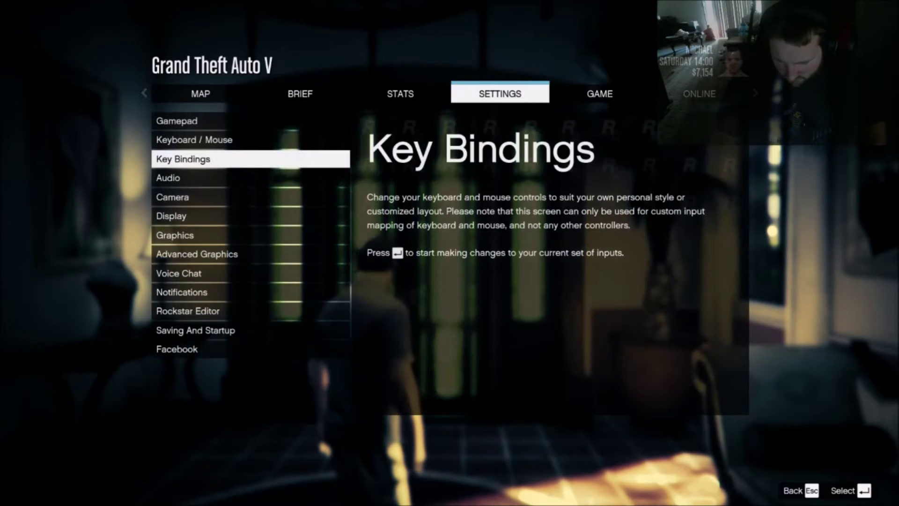
pyautogui.press('Escape')
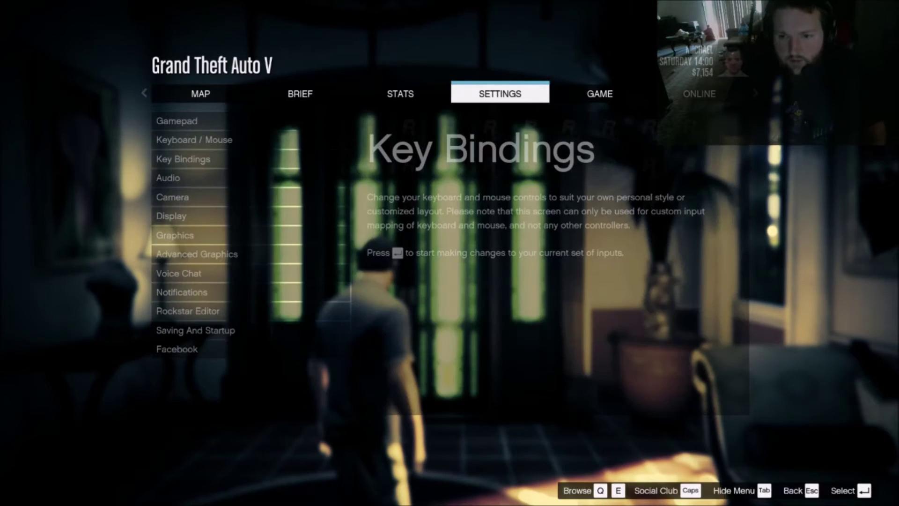
# Bring up the Interaction Menu and walk Michael through the front door and out onto the driveway.
pyautogui.press('m')
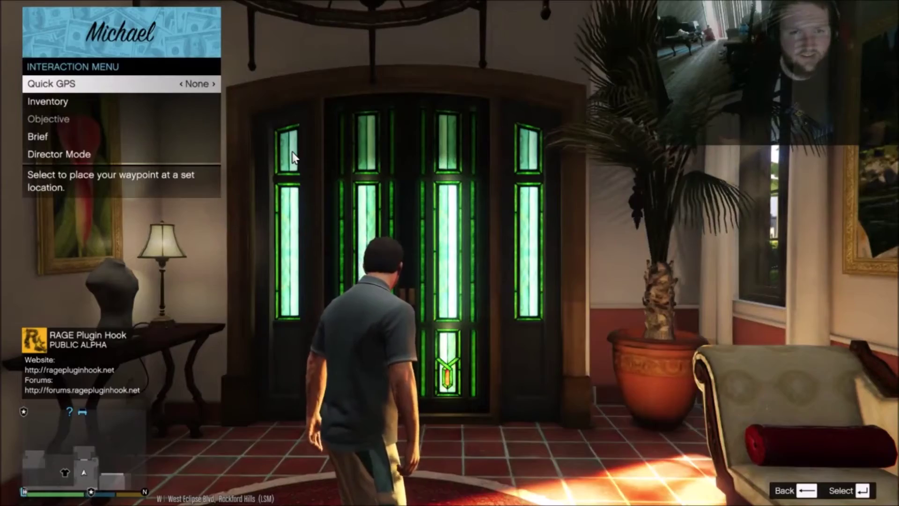
pyautogui.press('w')
pyautogui.press('w')
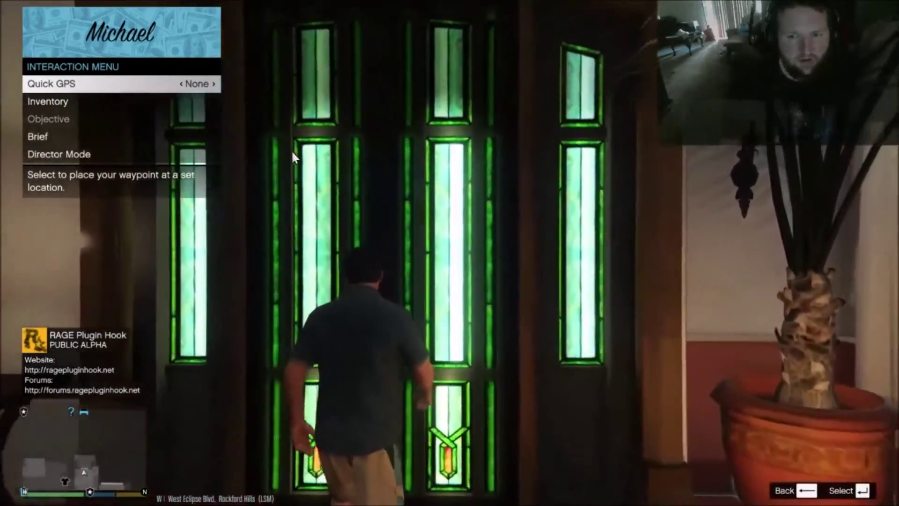
pyautogui.press('w')
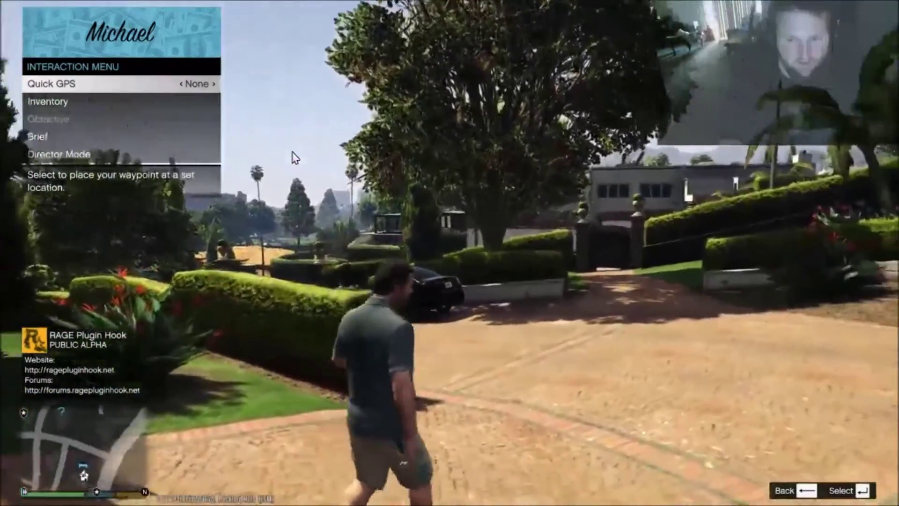
pyautogui.press('m')
pyautogui.press('w')
pyautogui.press('m')
pyautogui.press('m')
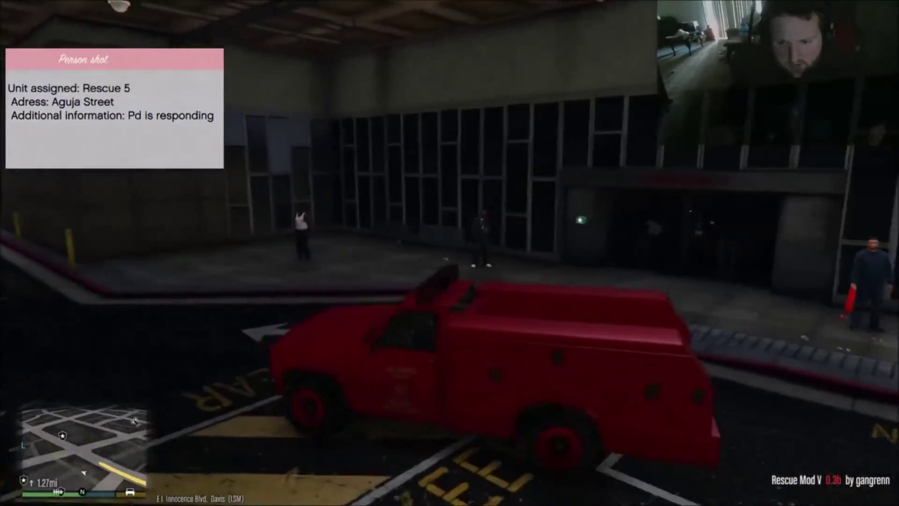
pyautogui.press('F5')
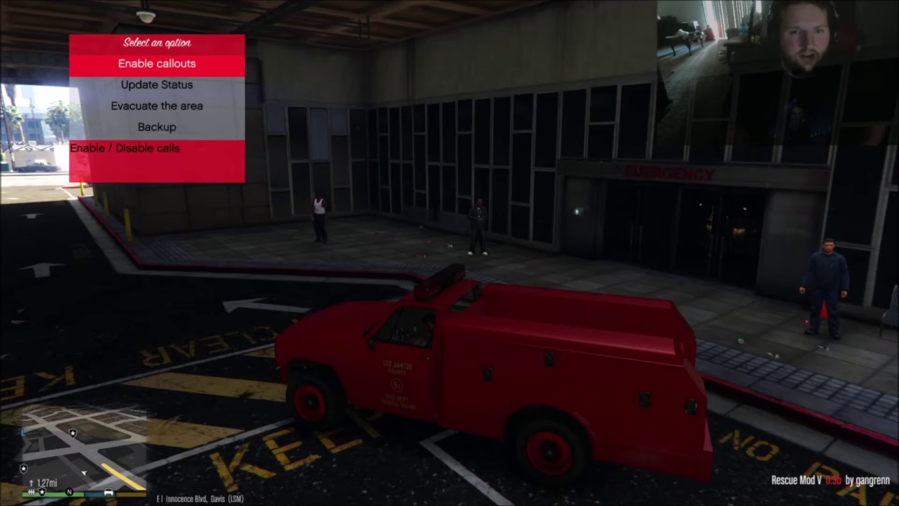
pyautogui.press('Up')
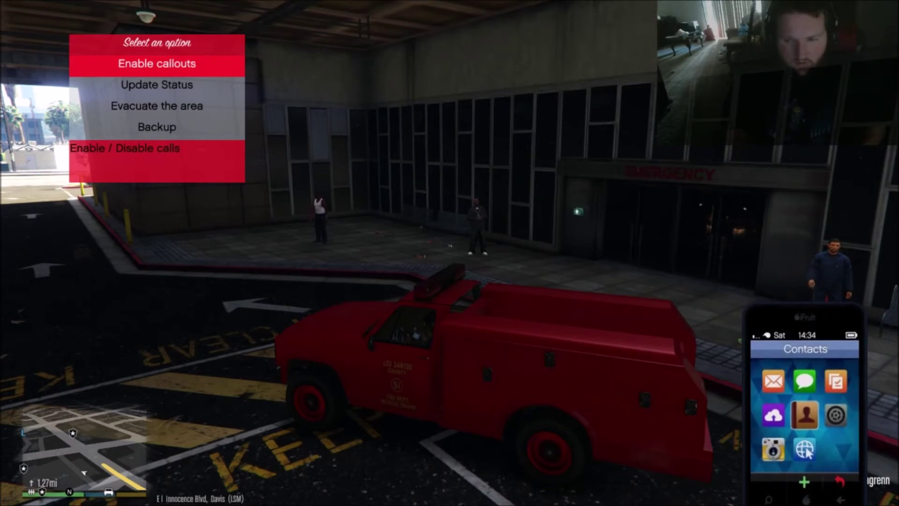
pyautogui.press('F5')
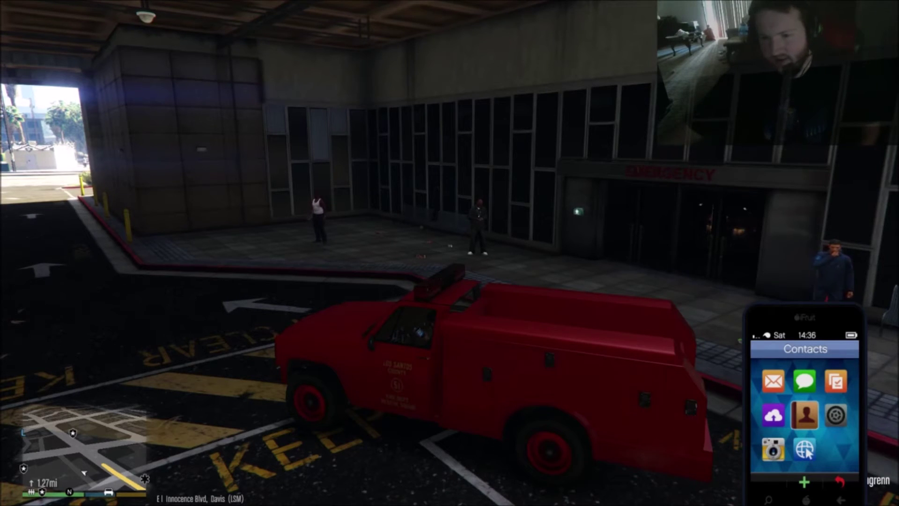
pyautogui.press('BackSpace')
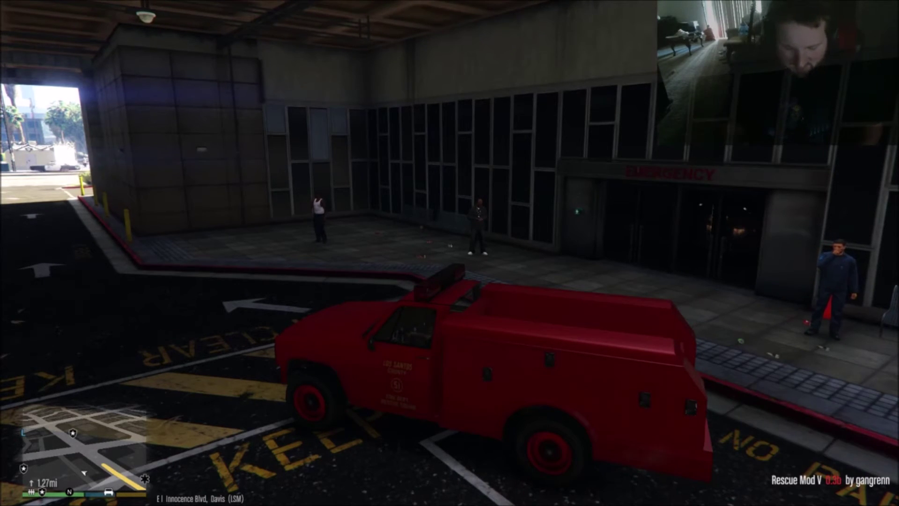
# Open the Rescue Mod V options and look through callouts, status update, area evacuation and backup.
pyautogui.press('F5')
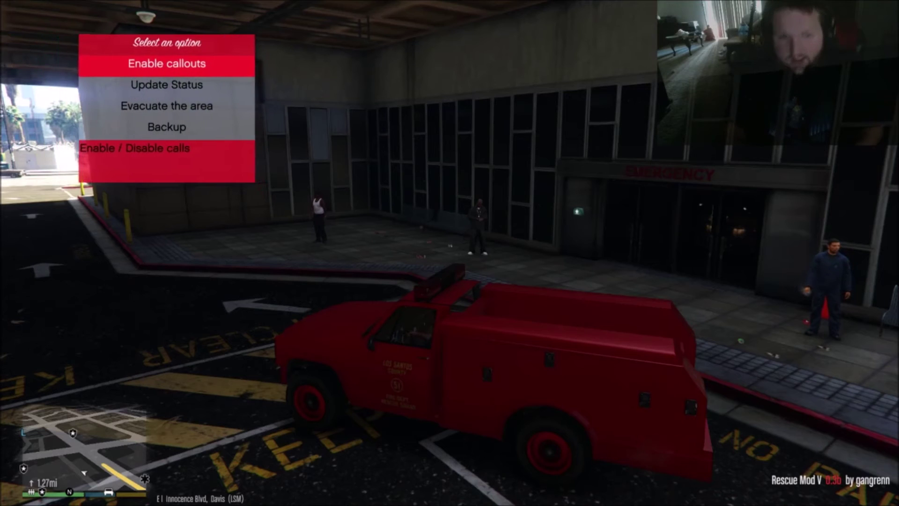
pyautogui.press('Down')
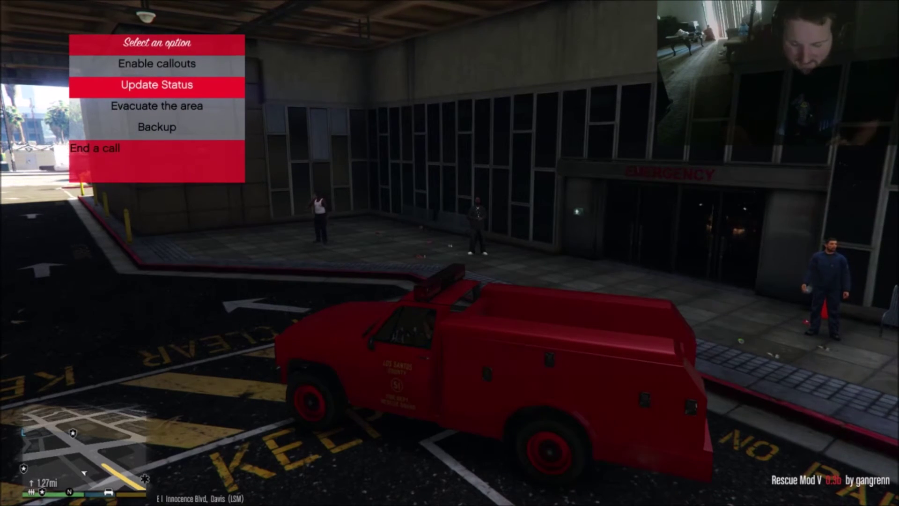
pyautogui.press('Down')
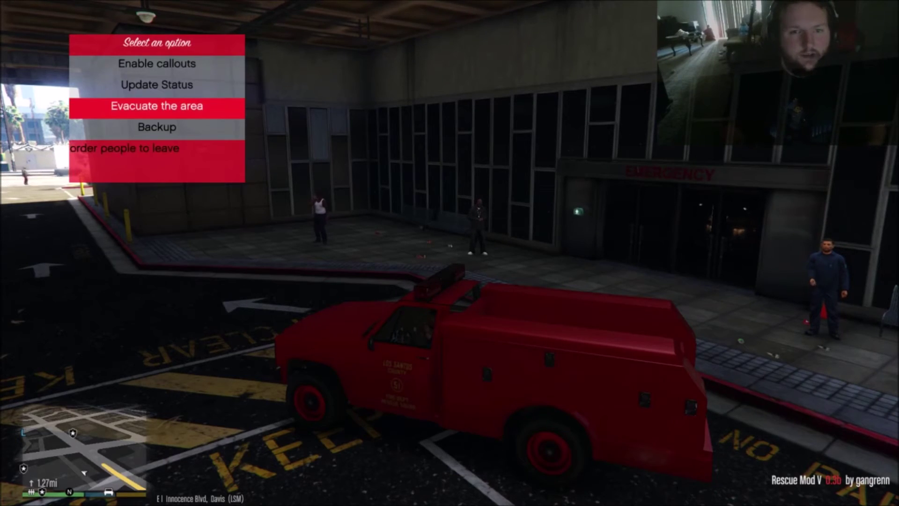
pyautogui.press('Down')
# Drive the rescue truck out of the emergency bay and request a Firefighter unit as backup.
pyautogui.press('w')
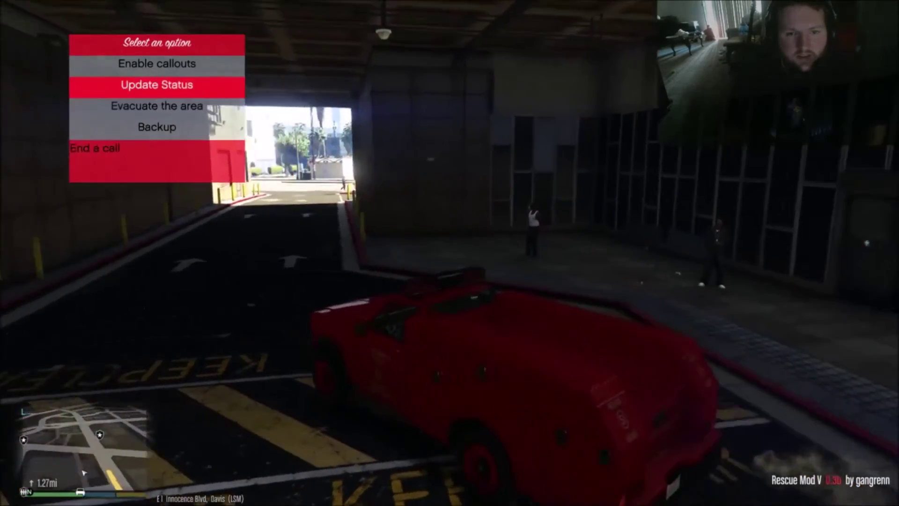
pyautogui.press('Return')
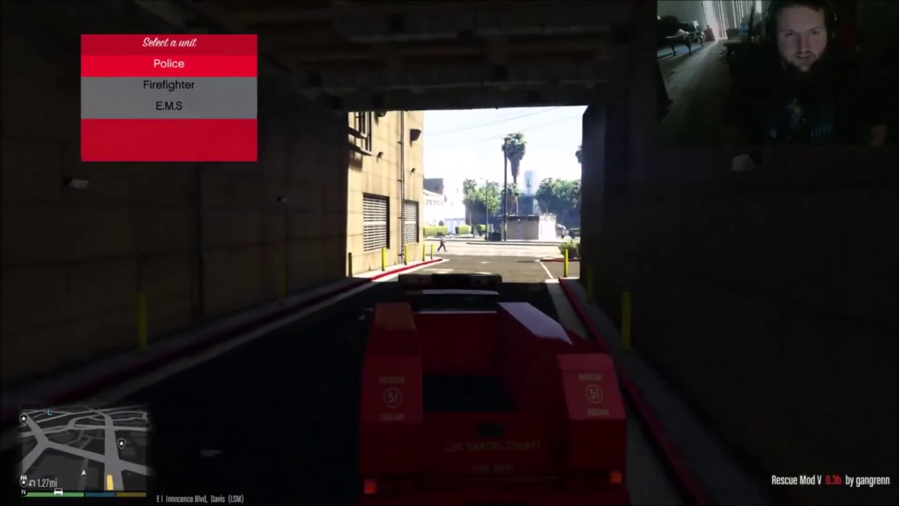
pyautogui.press('a')
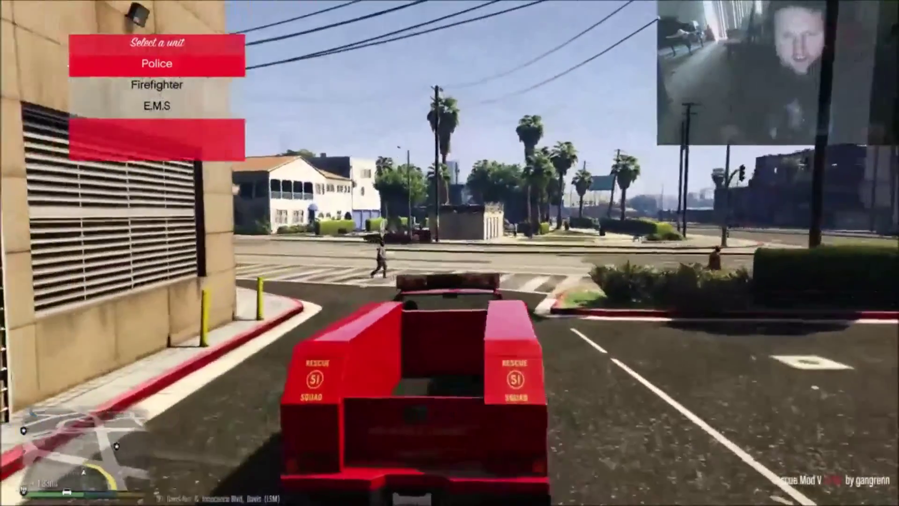
pyautogui.press('Down')
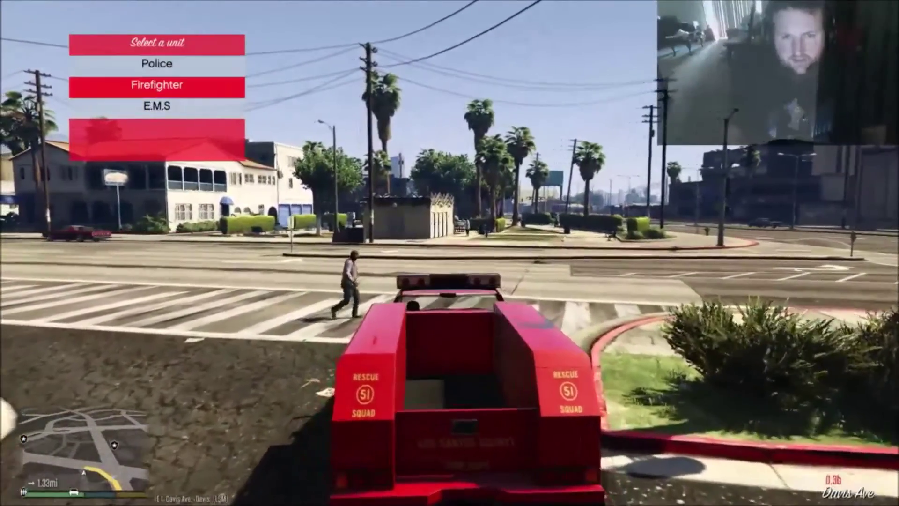
pyautogui.press('Return')
pyautogui.press('d')
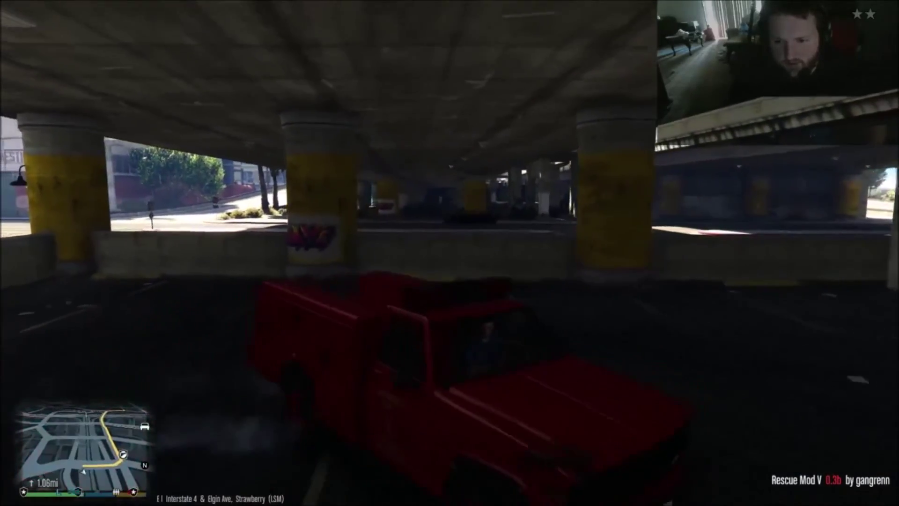
# Pause the game and choose Exit Game.
pyautogui.press('Escape')
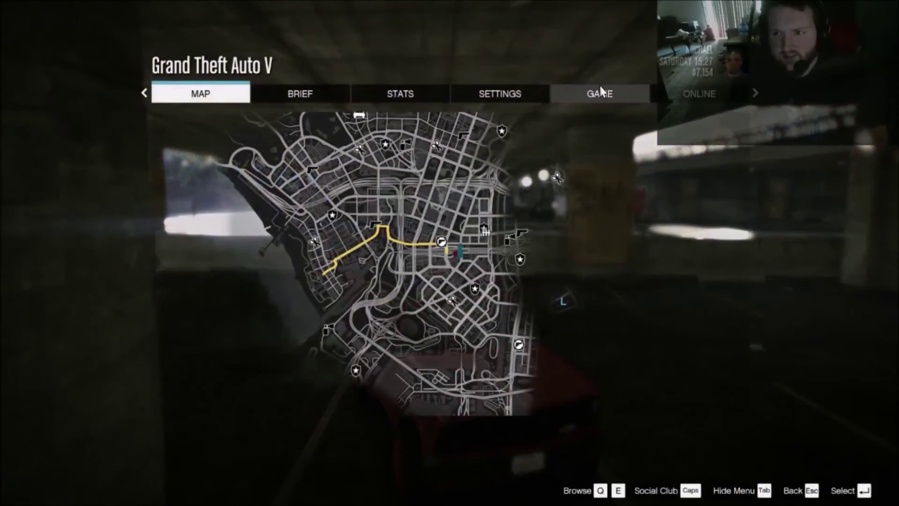
pyautogui.click(601, 87)
pyautogui.click(220, 198)
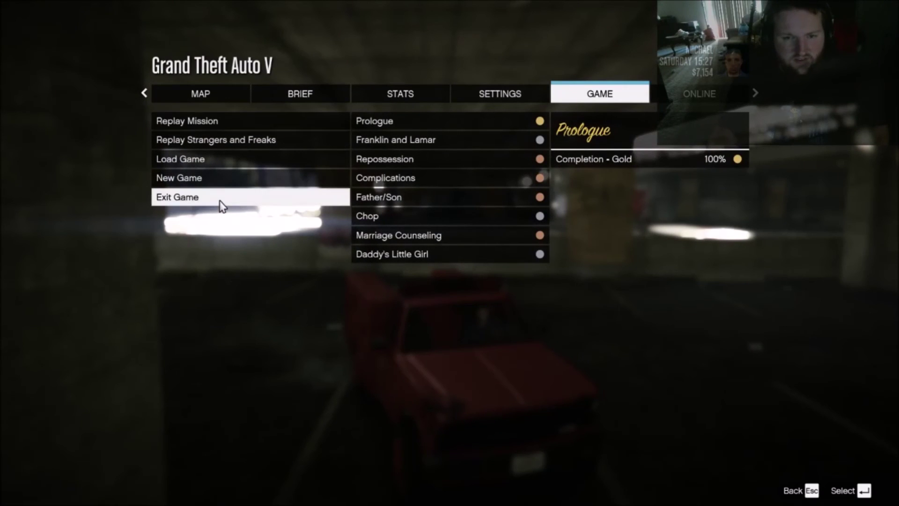